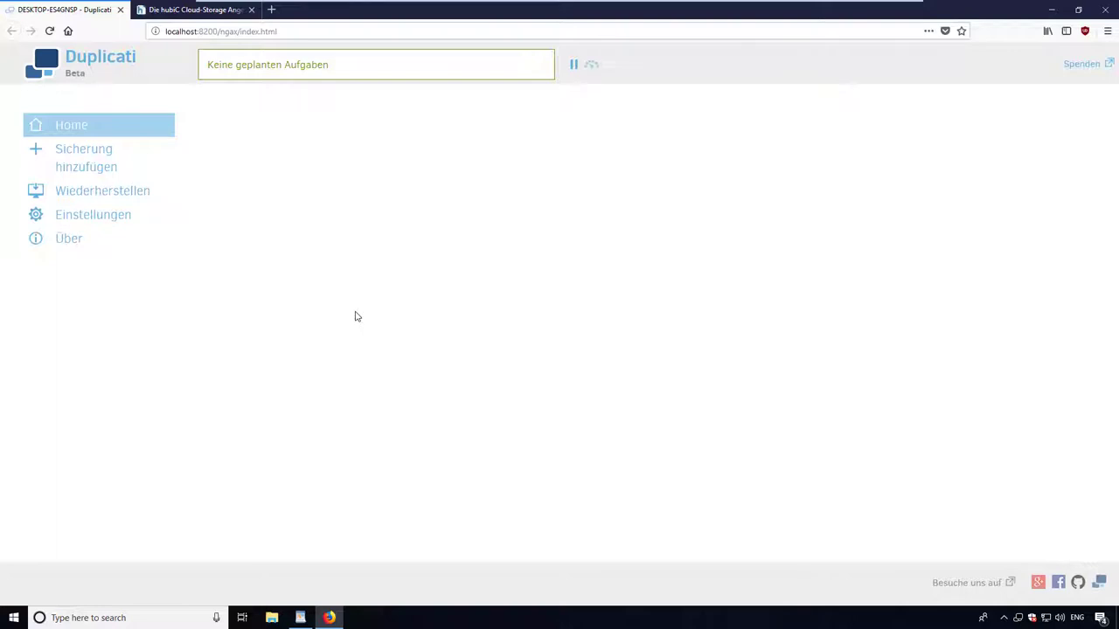
Switch to the 'Die hubiC Cloud-Storage Angebote' tab showing hubiC's storage plans.
left_click(166, 10)
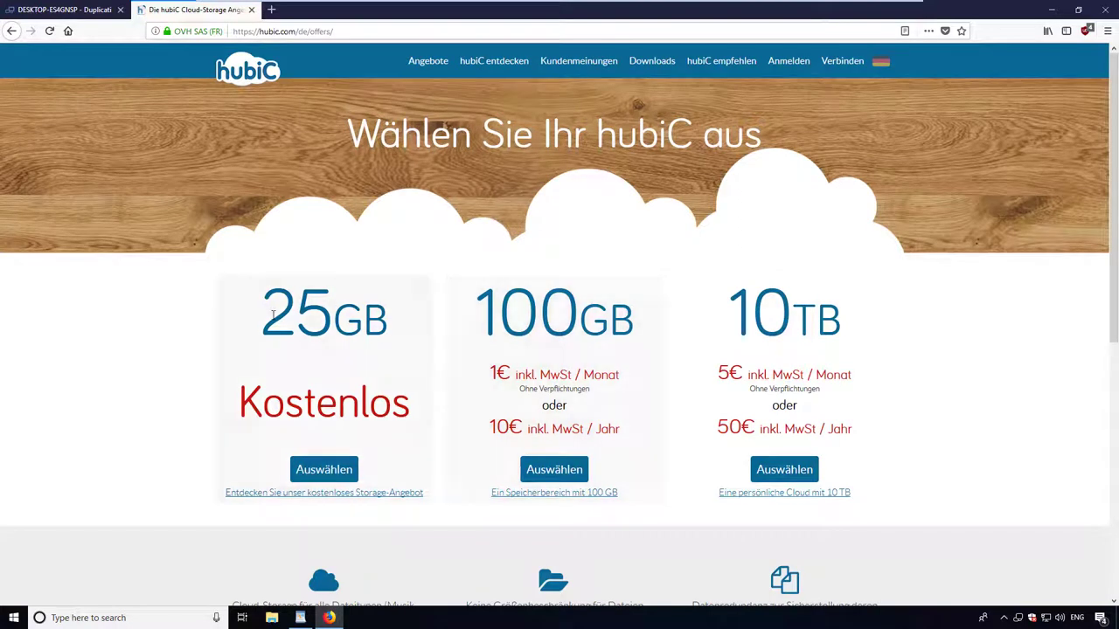
Highlight the 25GB free plan, the 100GB plan and the 10€ yearly price, then return to Duplicati.
left_click_drag(262, 313, 394, 315)
left_click(395, 314)
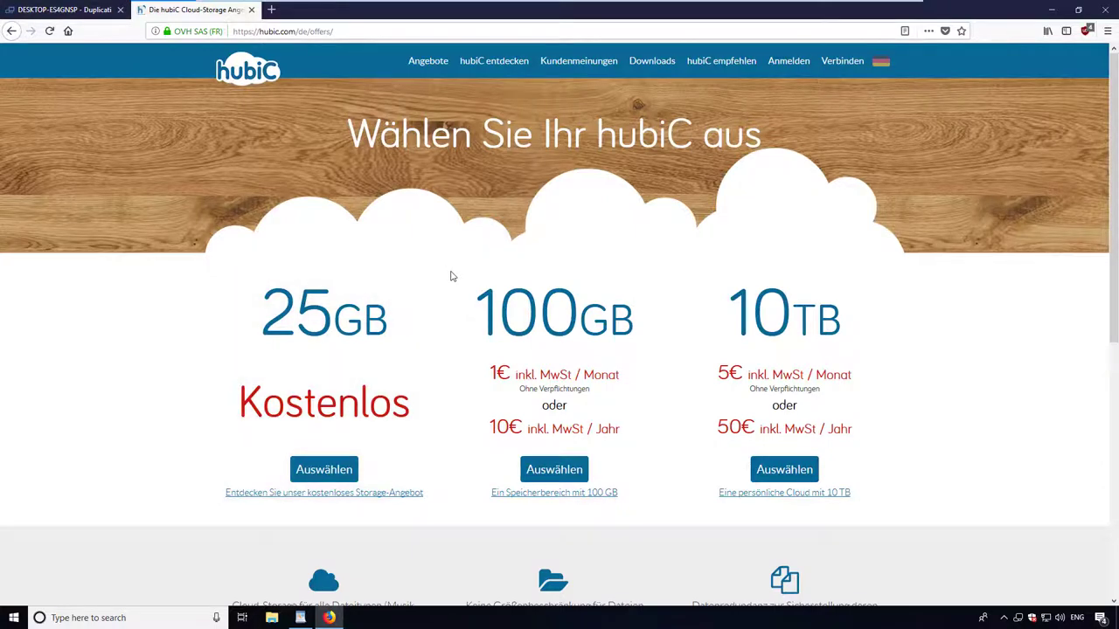
left_click_drag(507, 327, 590, 326)
left_click(592, 326)
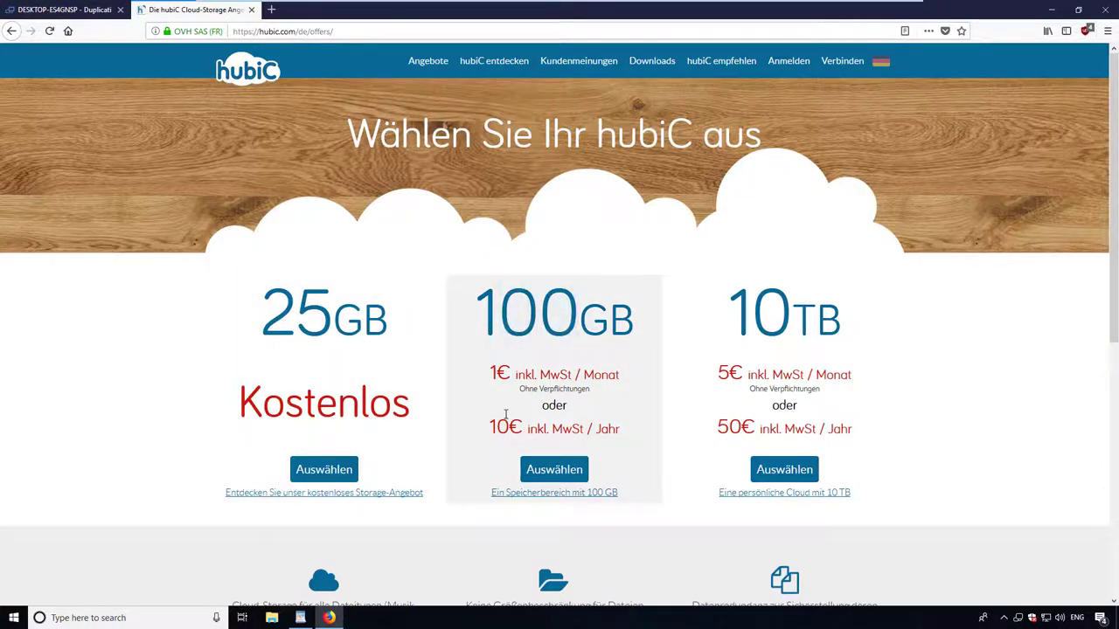
left_click_drag(487, 425, 664, 447)
left_click(662, 446)
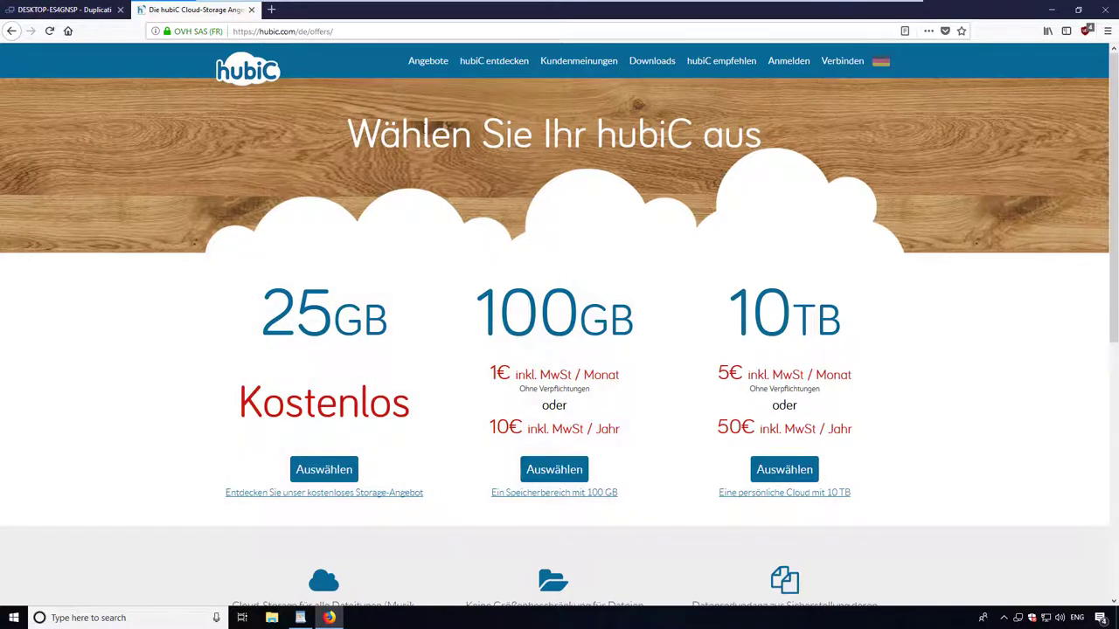
left_click(34, 10)
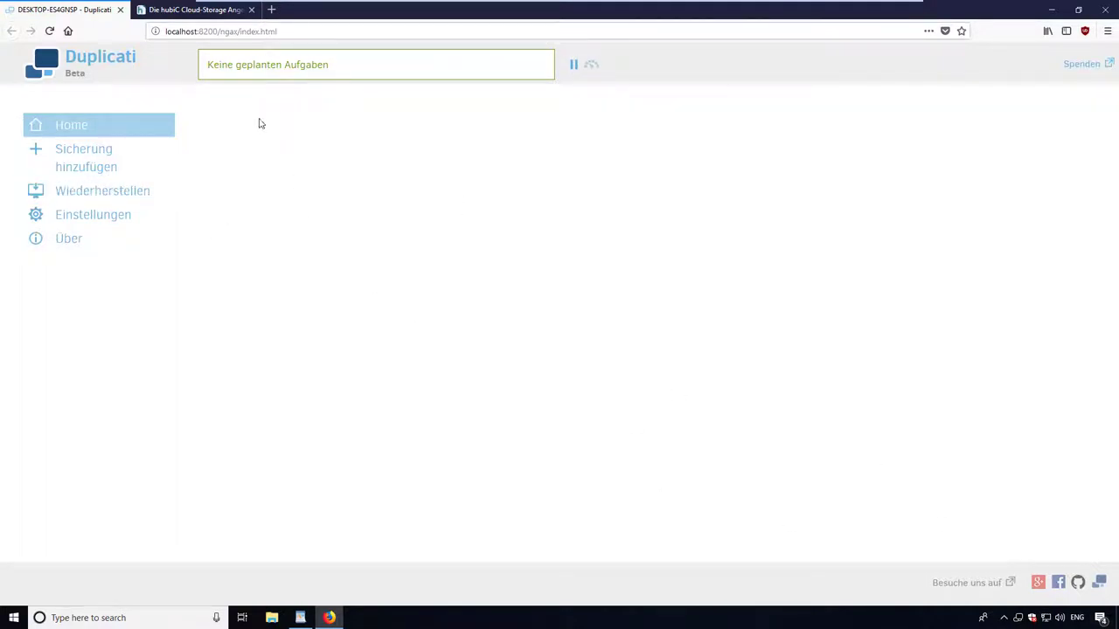
Add a new backup named 'usefulvid hubic'.
left_click(115, 147)
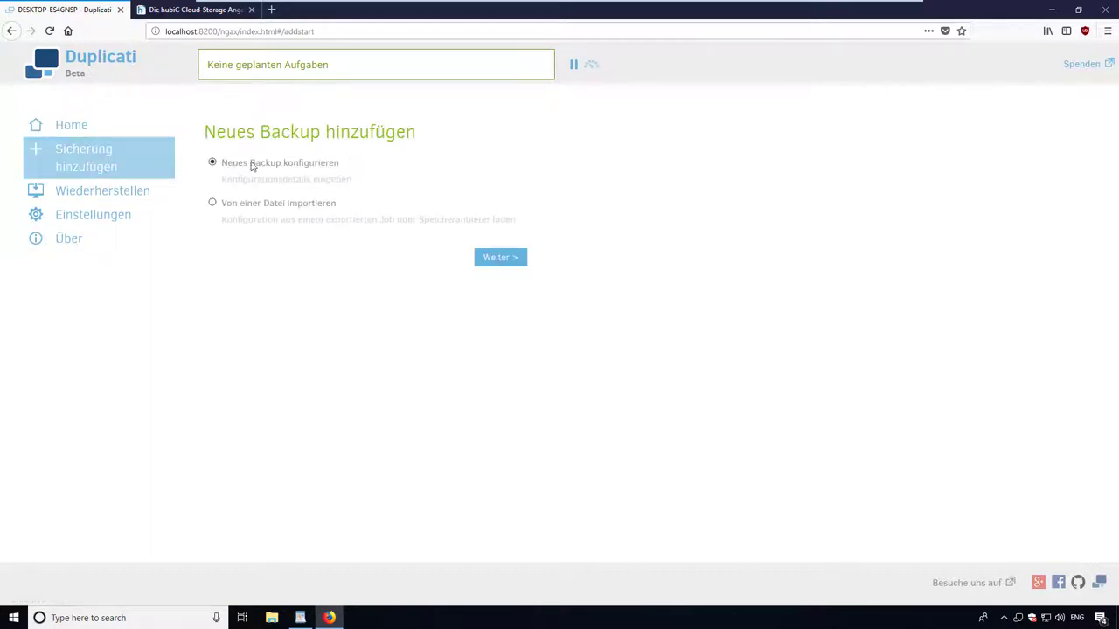
left_click(498, 256)
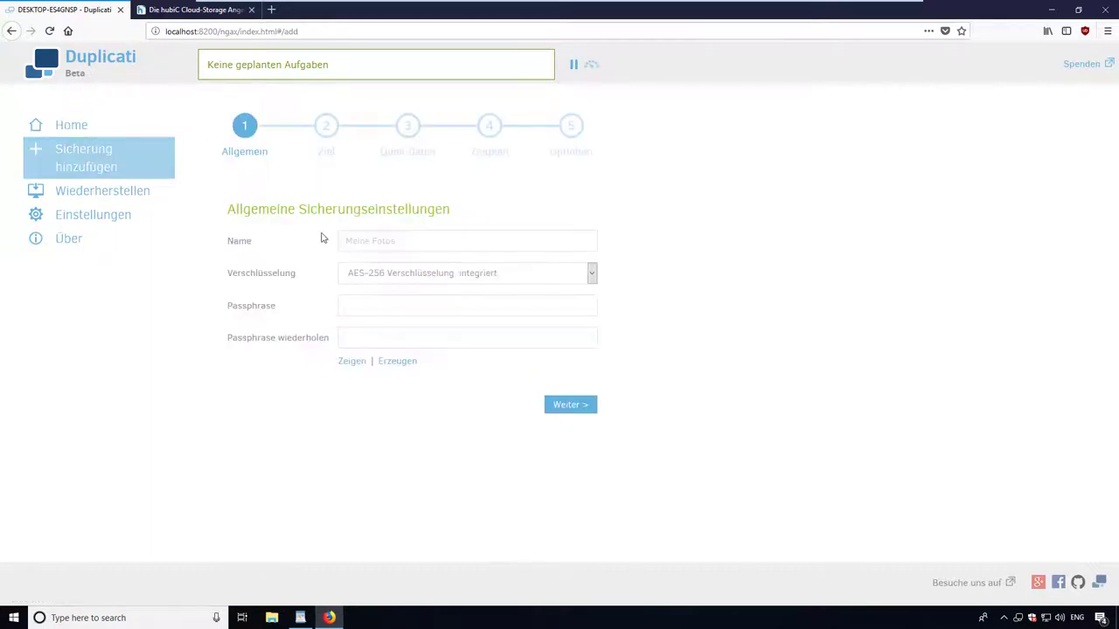
left_click(412, 244)
type("use")
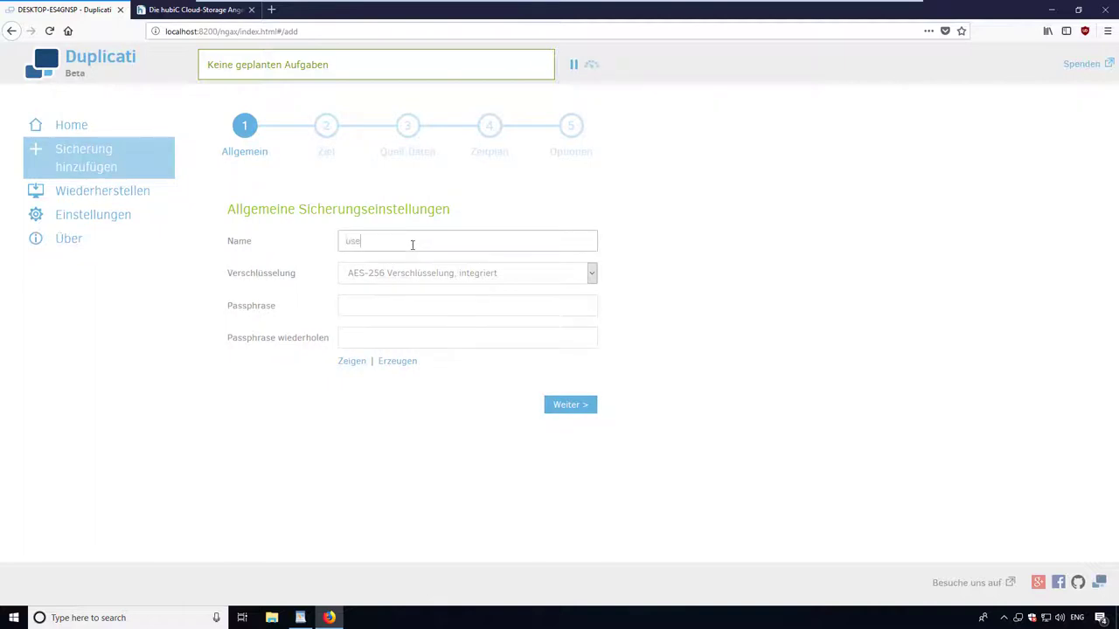
type("fulvid hubic")
Enter and confirm the AES-256 encryption passphrase, then continue to the destination step.
left_click(413, 312)
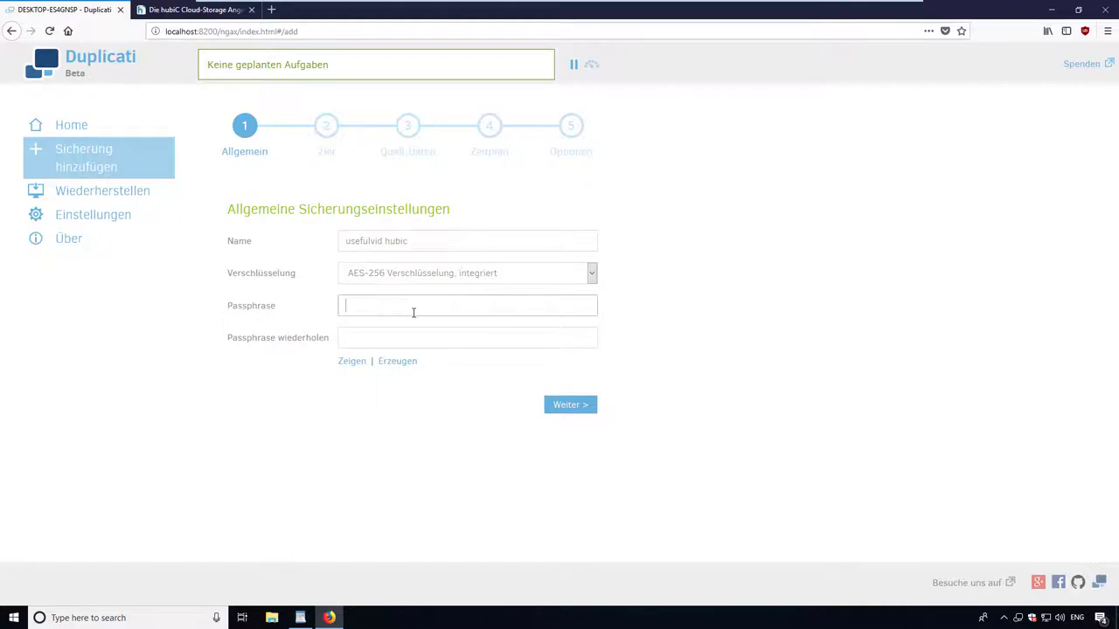
type("••••••••••••")
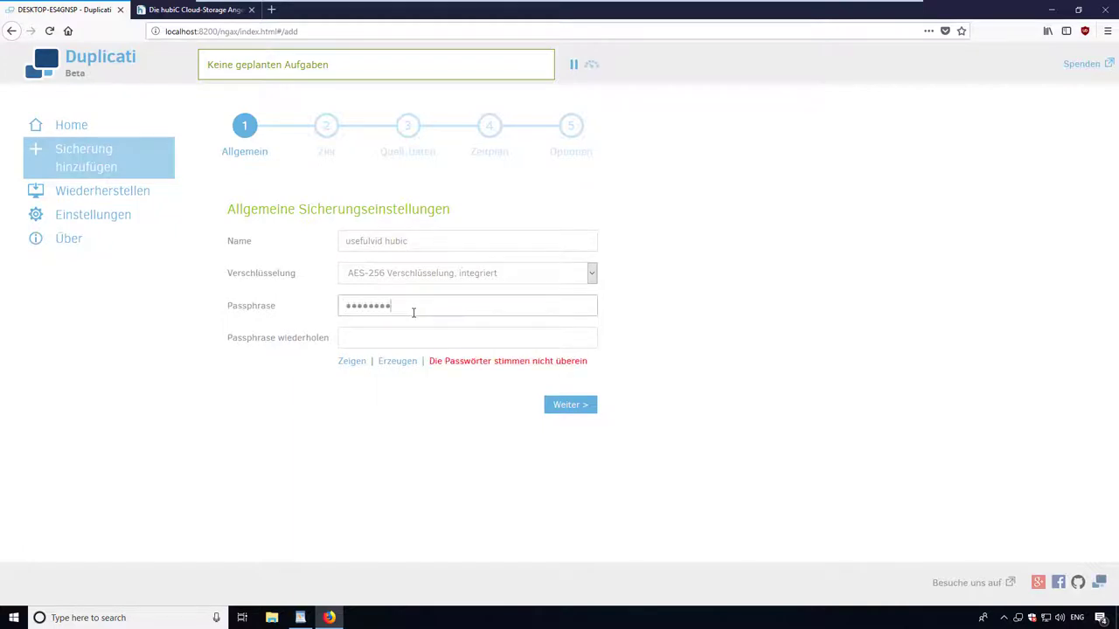
key("Tab")
type("••••••••••••")
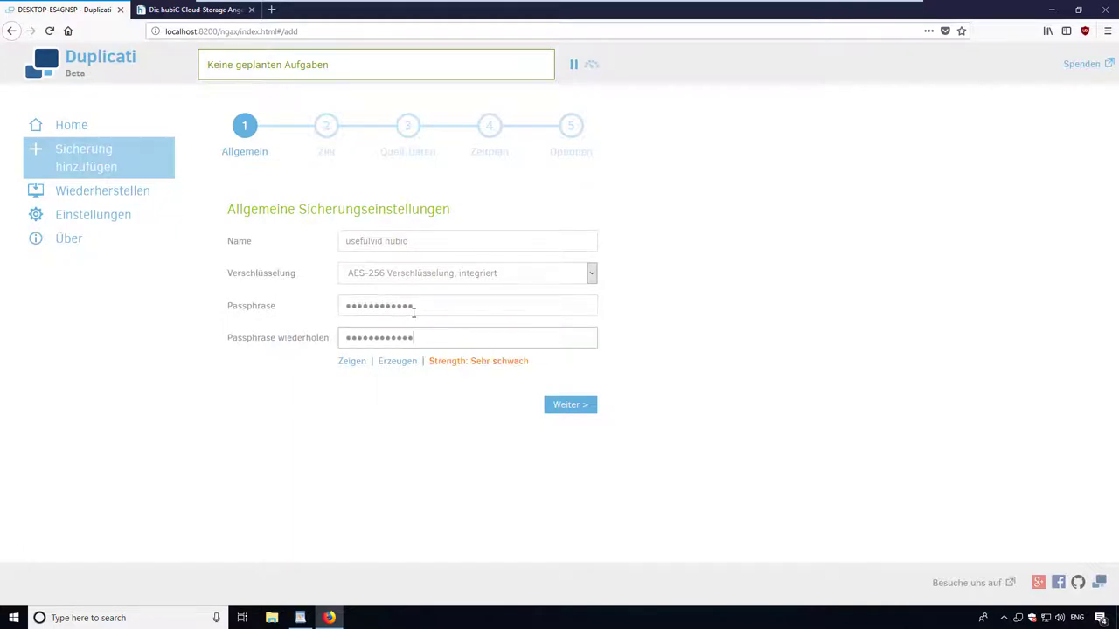
left_click(587, 408)
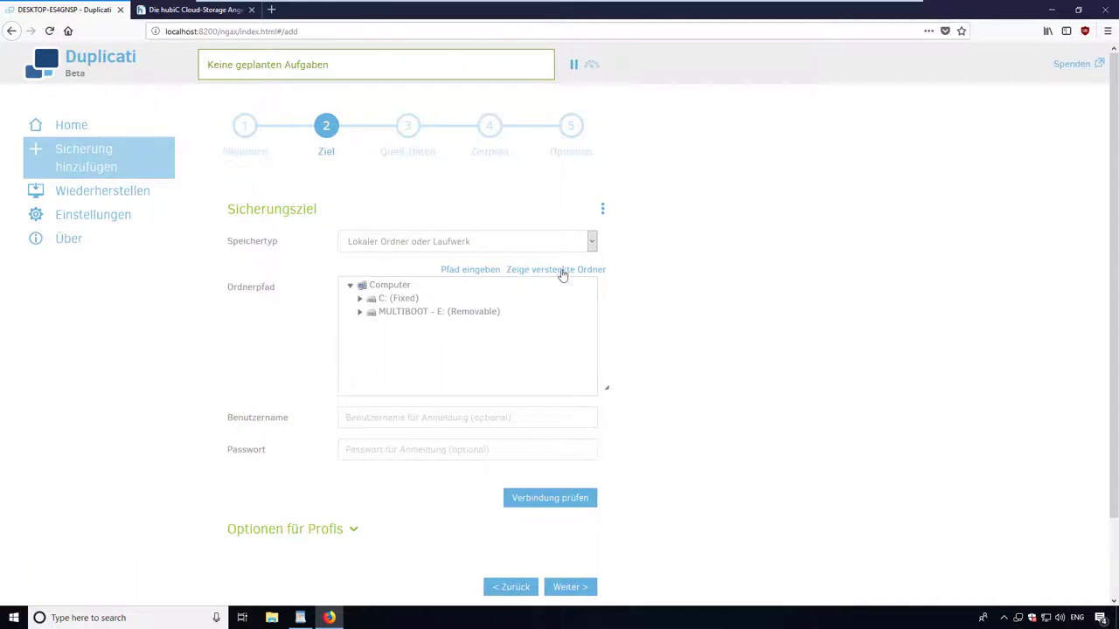
Choose HubiC storage with server path 'duplicati' and request an AuthID in a new tab.
left_click(483, 241)
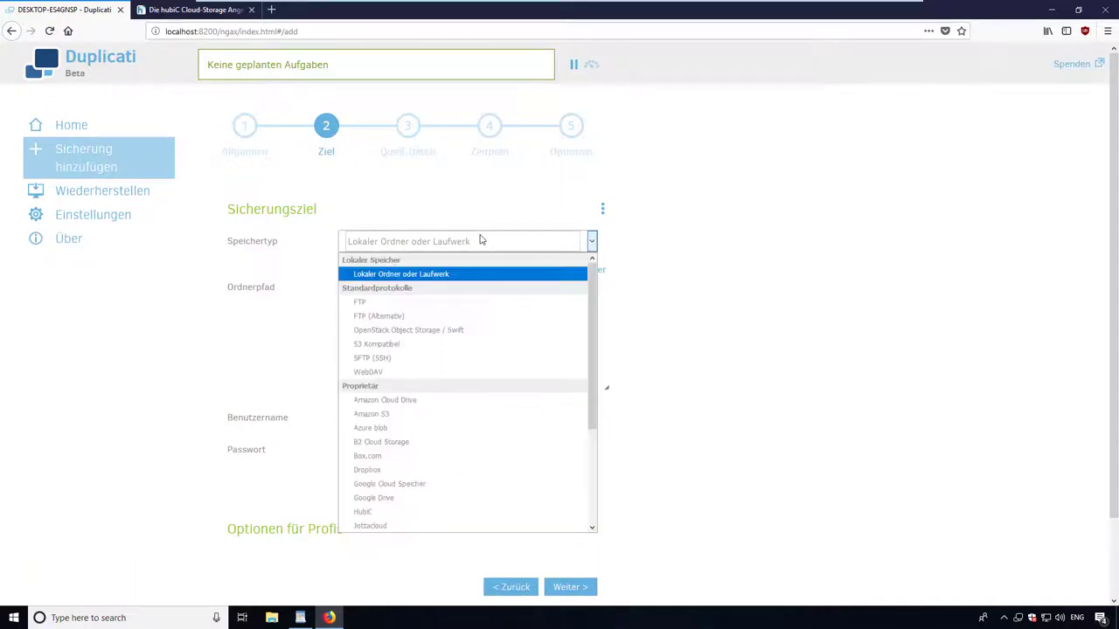
scroll(414, 483, "down", 2)
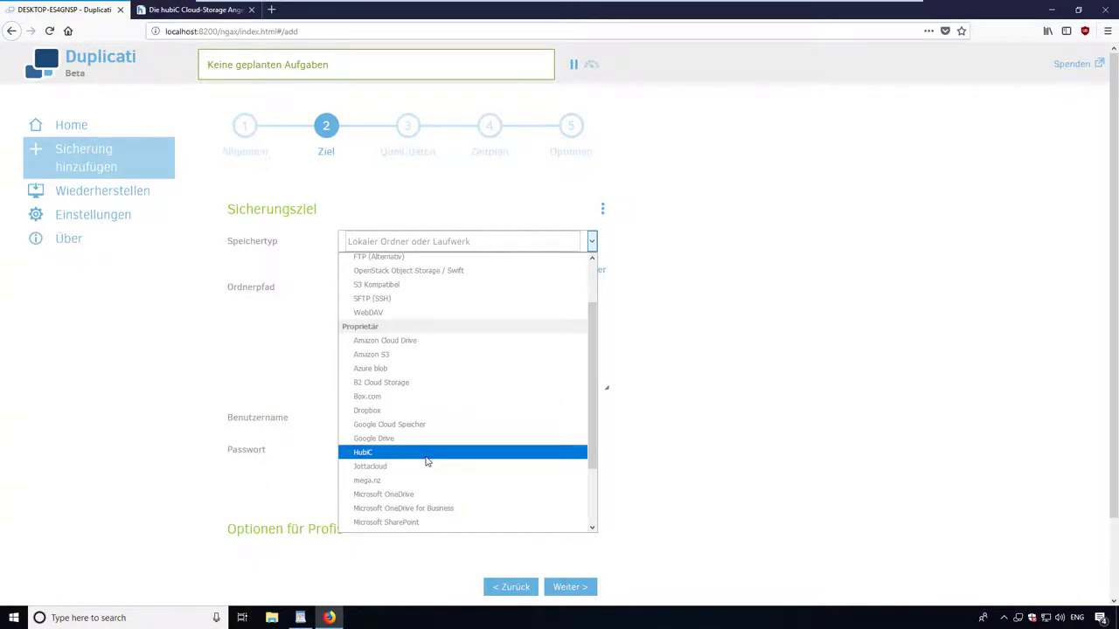
left_click(427, 453)
left_click(370, 273)
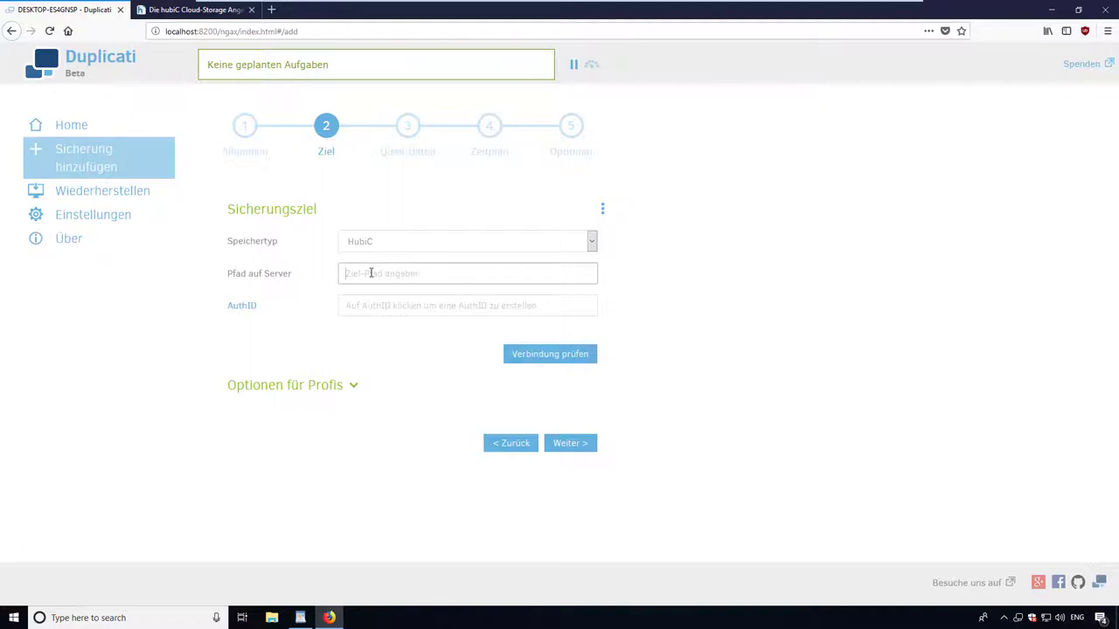
type("duplicati")
left_click(503, 307)
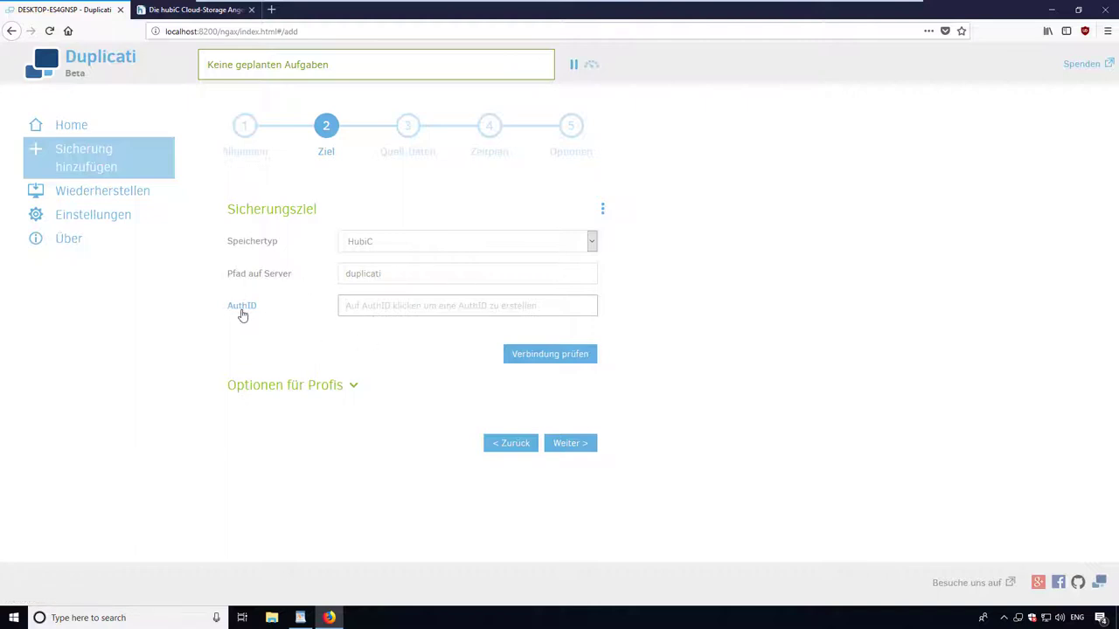
left_click(246, 313)
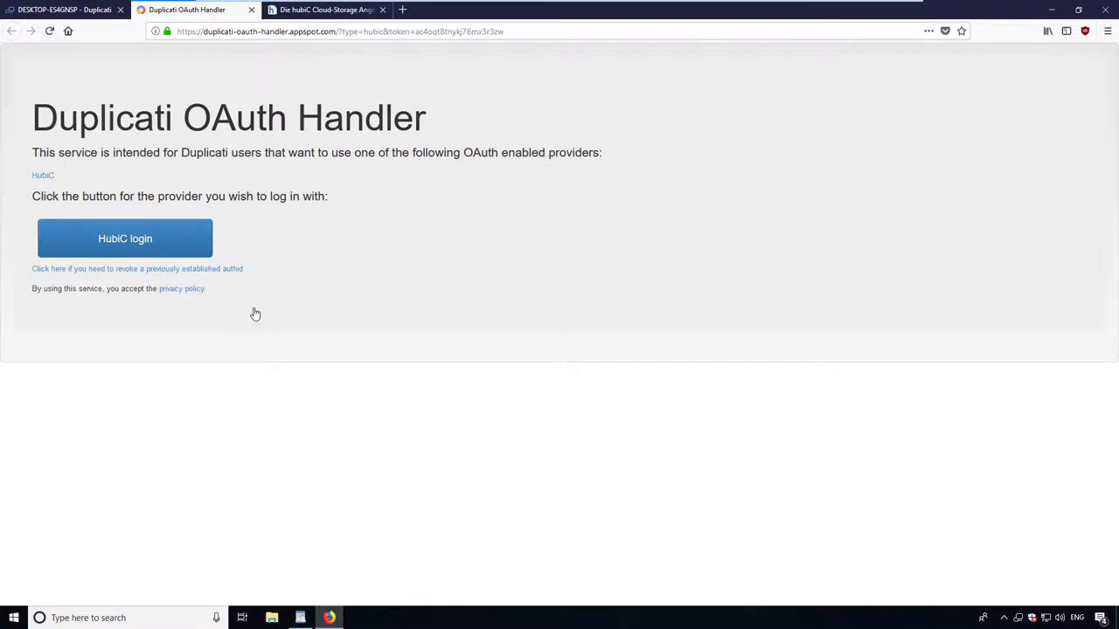
Log in to hubiC with the account e-mail and password to authorize Duplicati, then return to Duplicati.
left_click(149, 231)
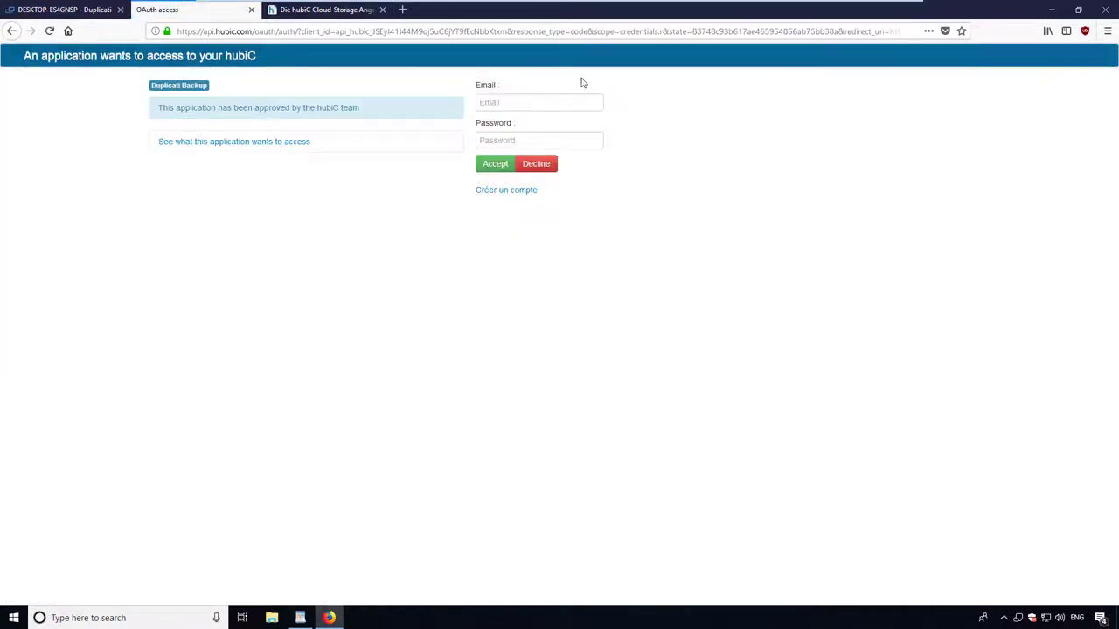
left_click(567, 103)
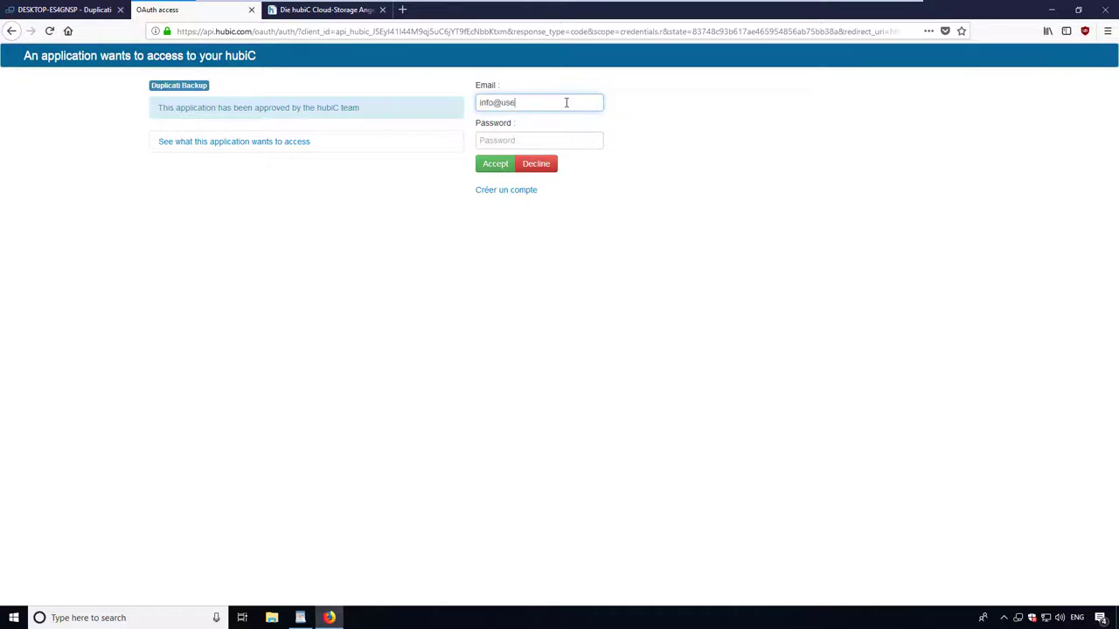
key("Tab")
key("ctrl+v")
key("Return")
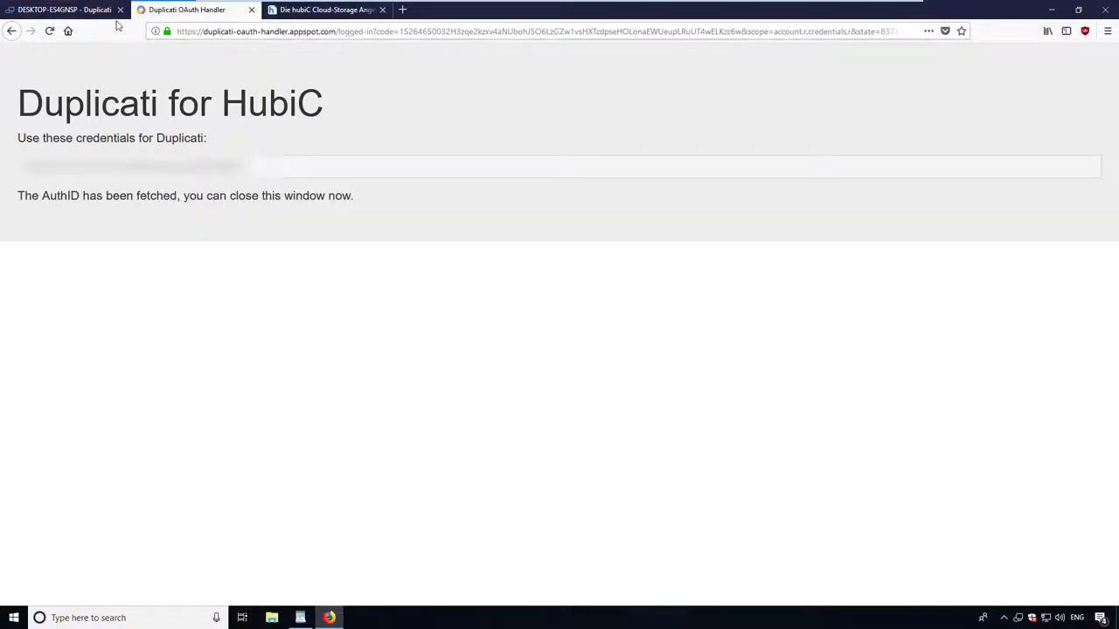
left_click(57, 10)
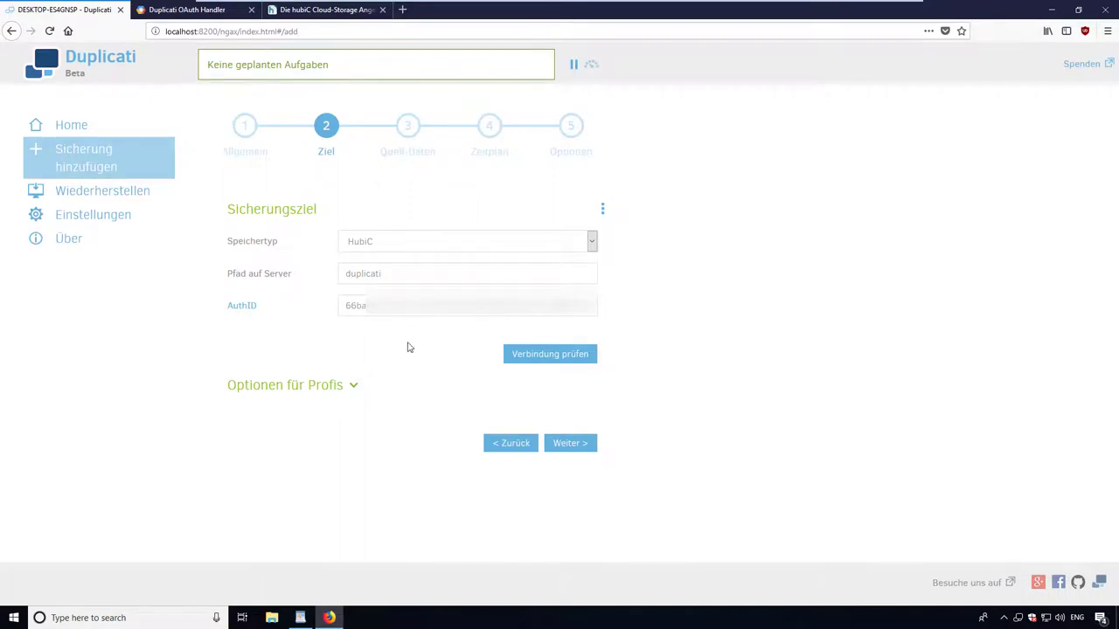
Test the HubiC connection, accept the 'default/' path prefix, and confirm the success message.
left_click(544, 358)
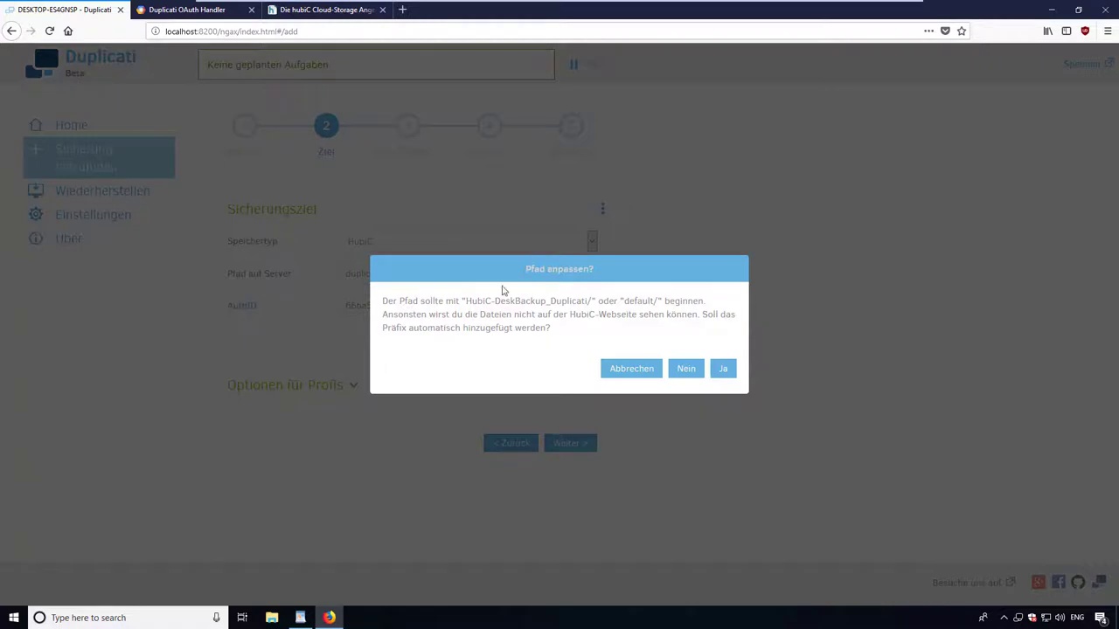
left_click(724, 369)
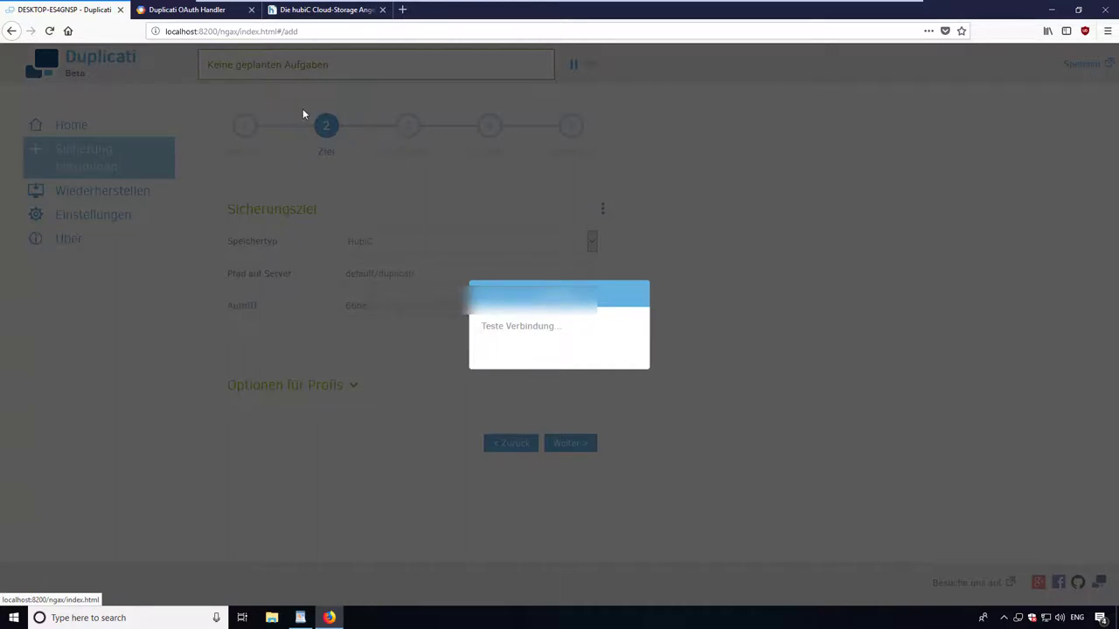
left_click(251, 9)
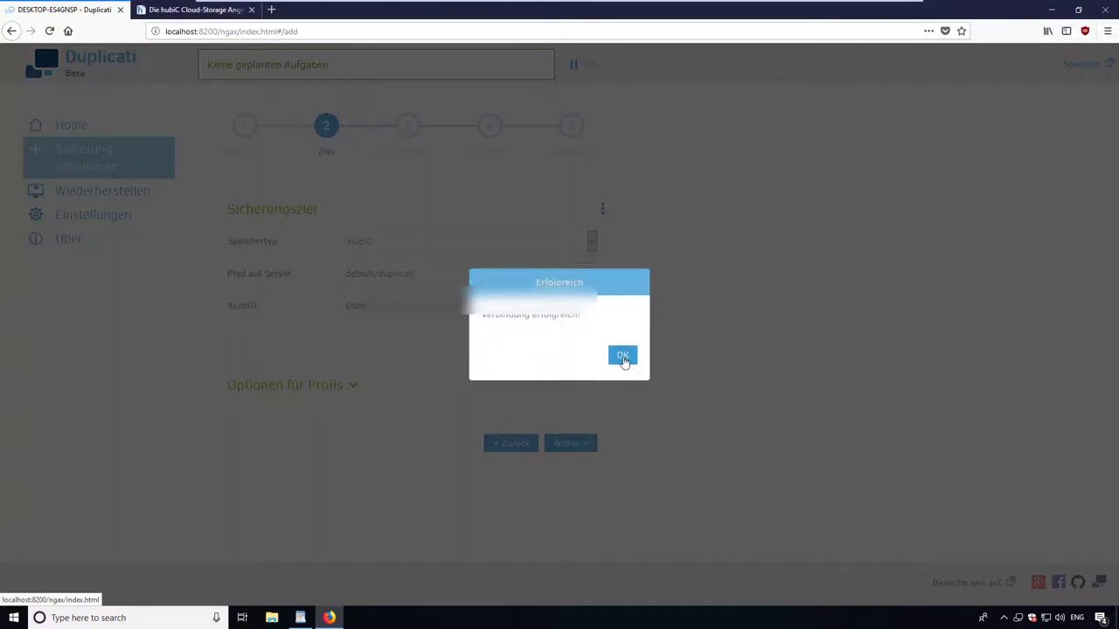
left_click(621, 355)
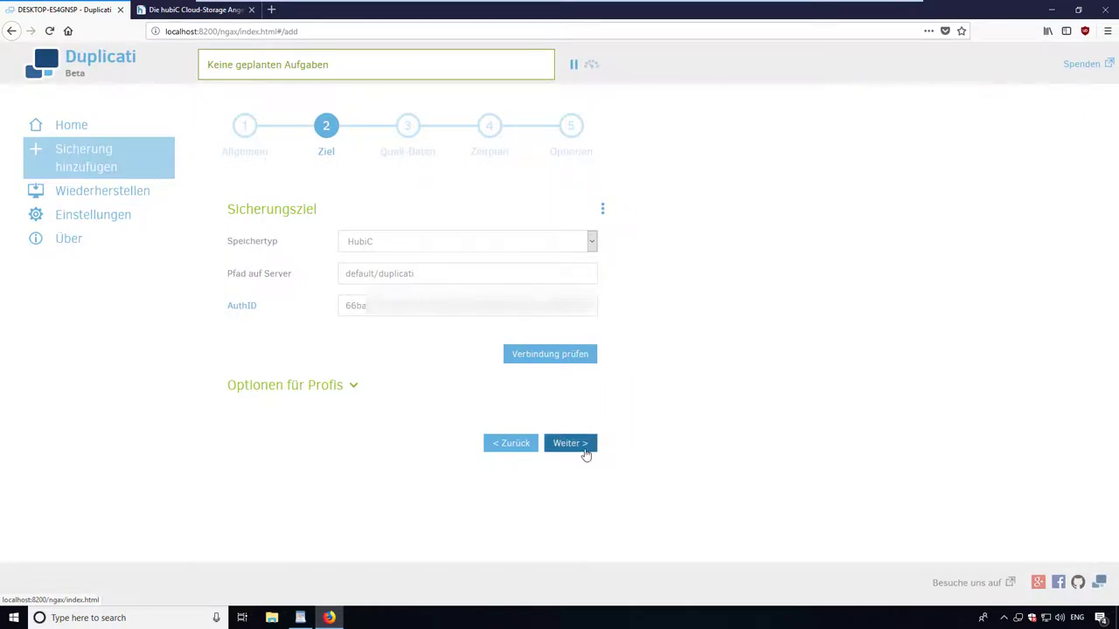
left_click(583, 447)
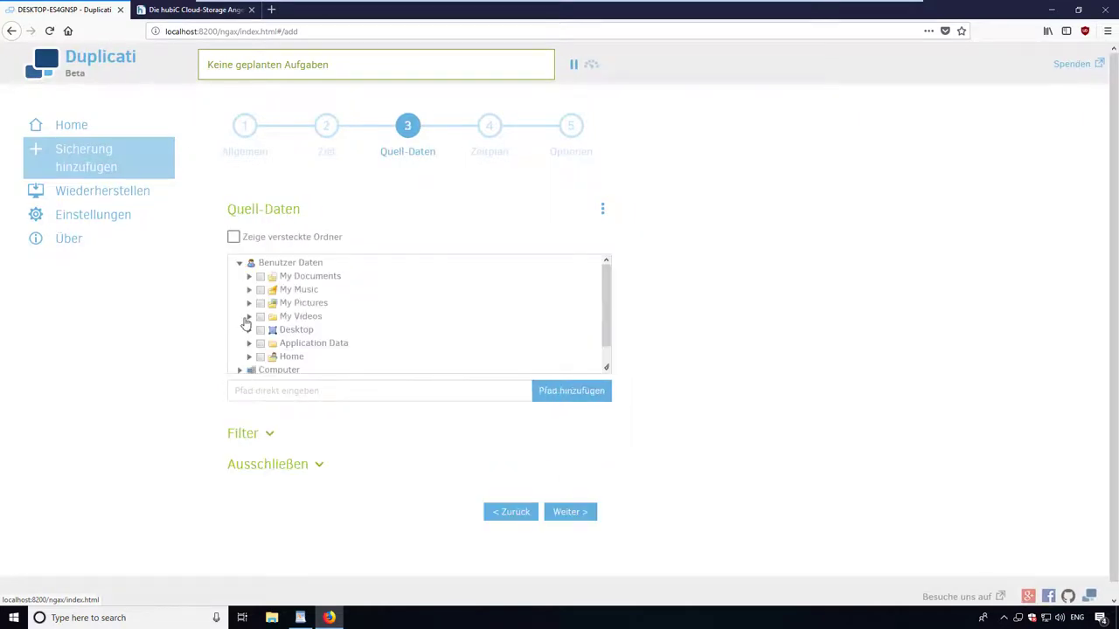
Tick the WichtigeDateien folder under My Documents as source data and continue.
left_click(250, 276)
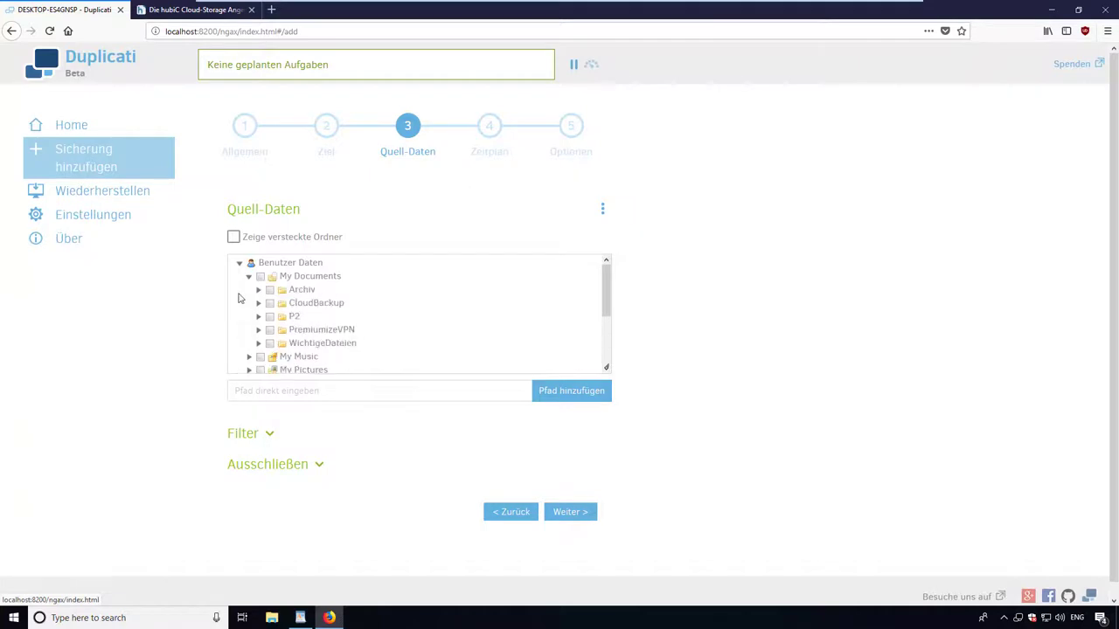
left_click(270, 344)
left_click(566, 512)
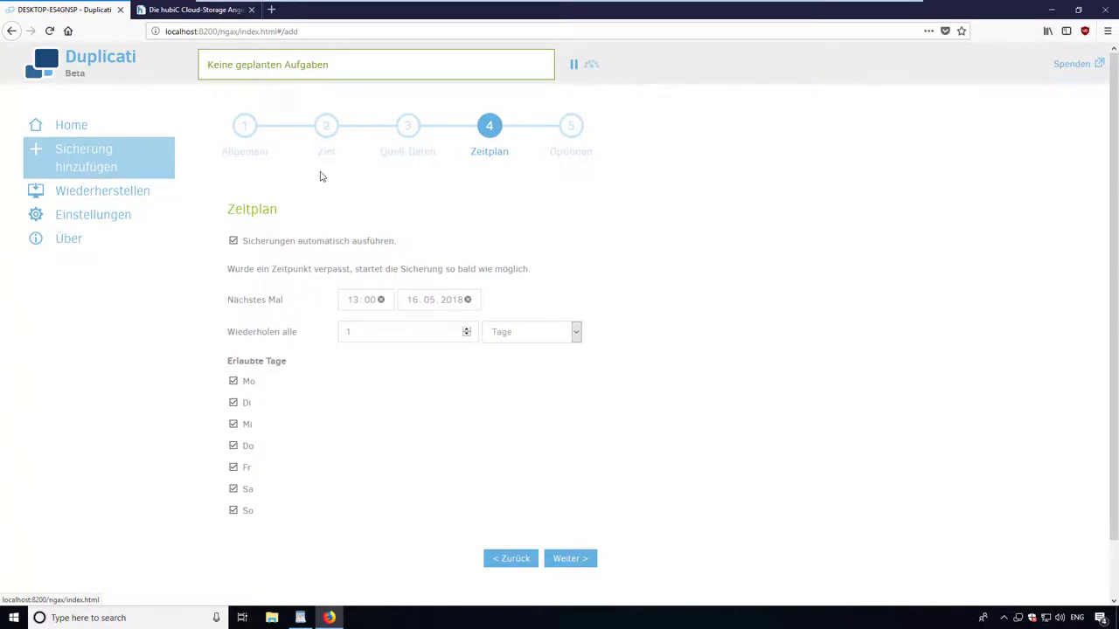
Set the schedule to repeat every 30 minutes with the next run at 20:00.
left_click(556, 336)
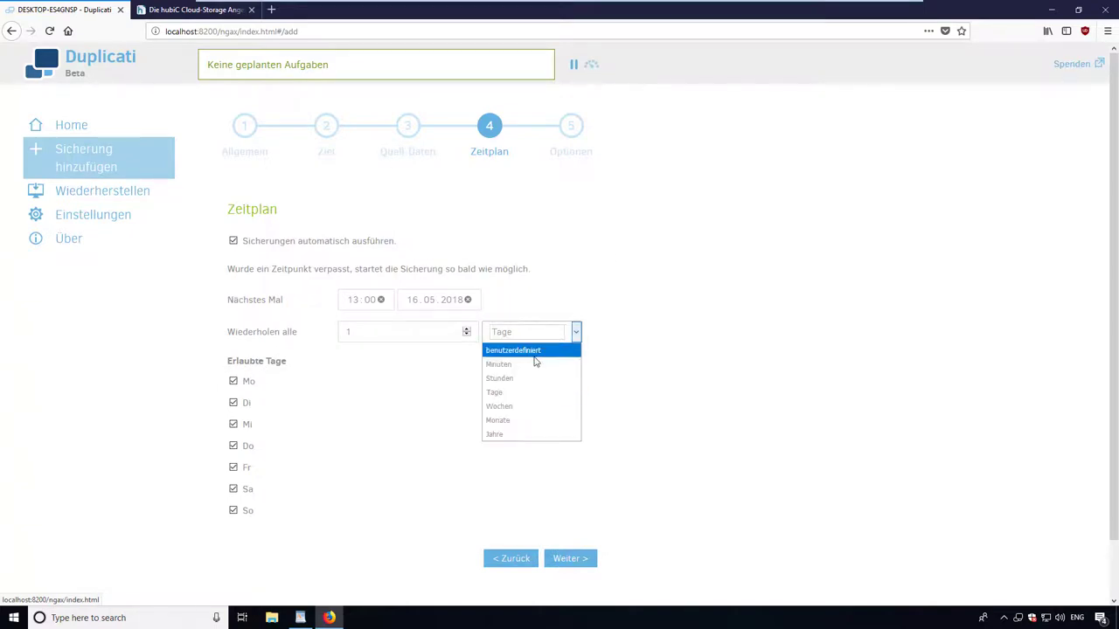
left_click(530, 366)
left_click(297, 333)
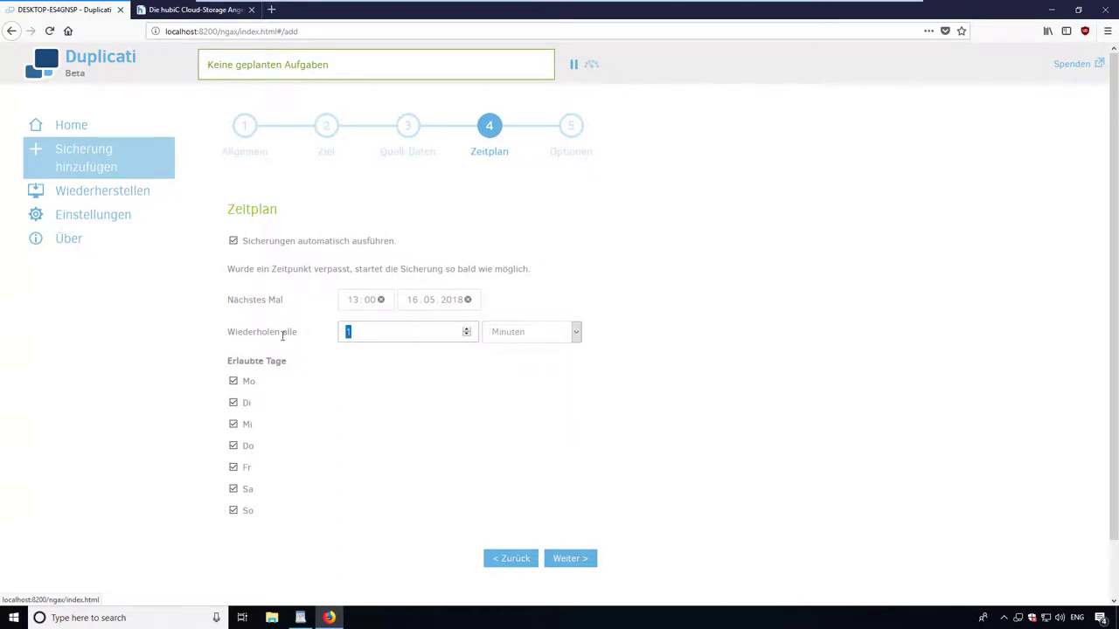
type("30")
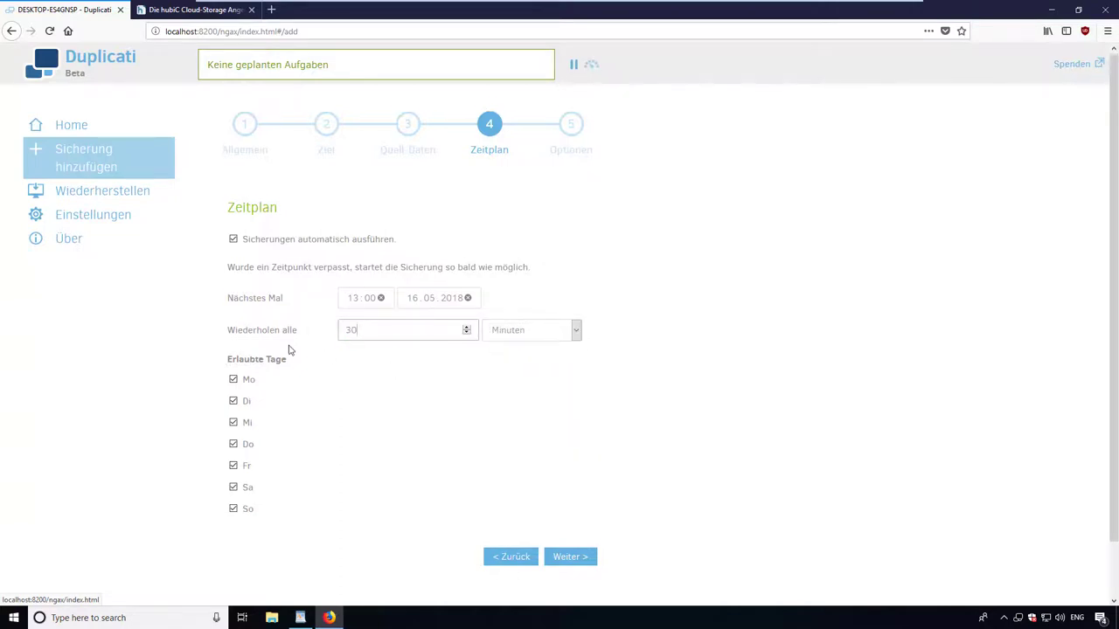
scroll(287, 349, "down", 1)
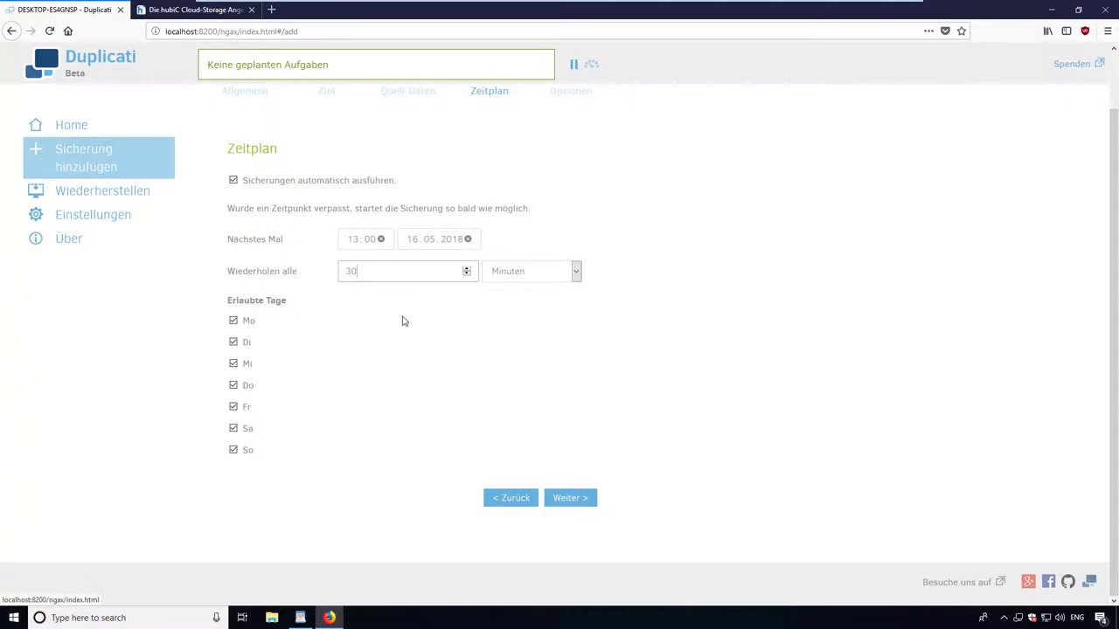
left_click(357, 243)
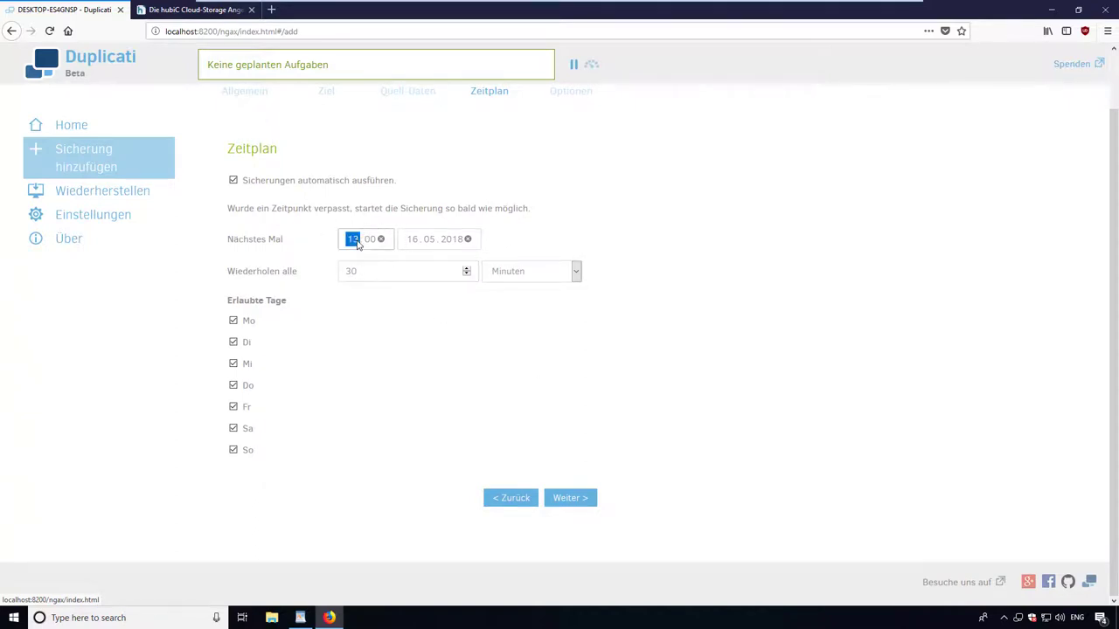
type("20")
left_click(560, 498)
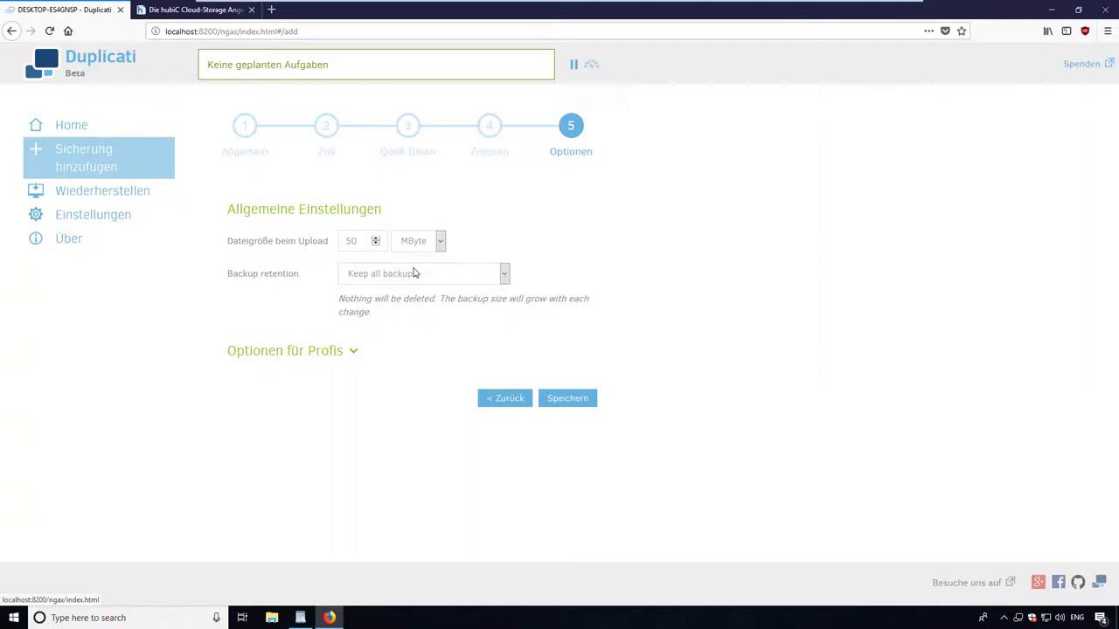
Set backup retention to 'Keep all backups' and save the job, accepting the weak passphrase.
left_click(416, 274)
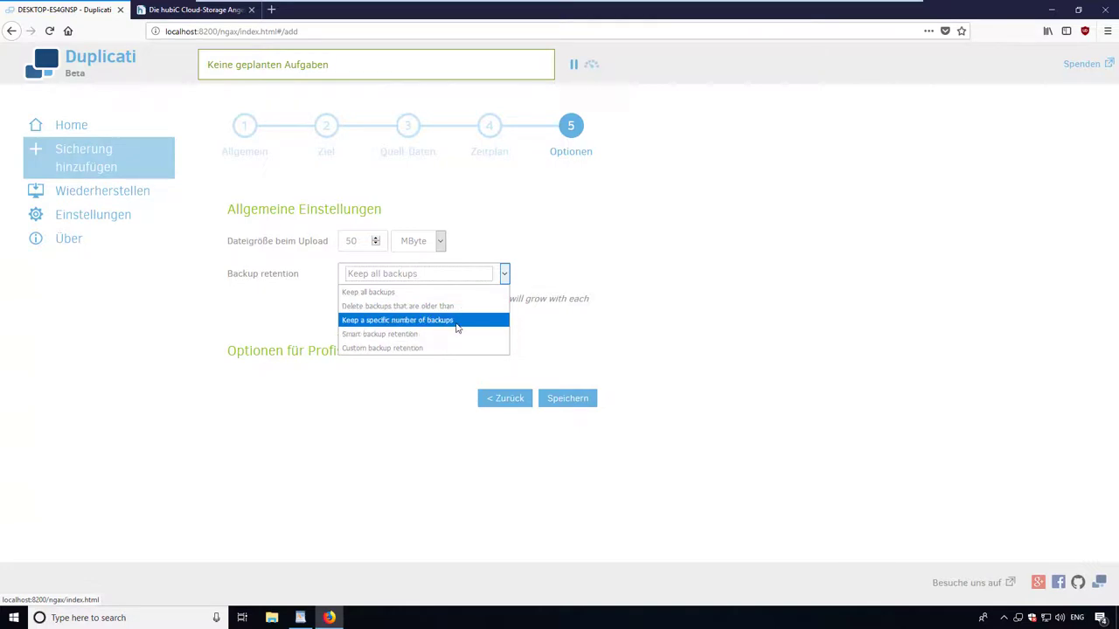
left_click(377, 334)
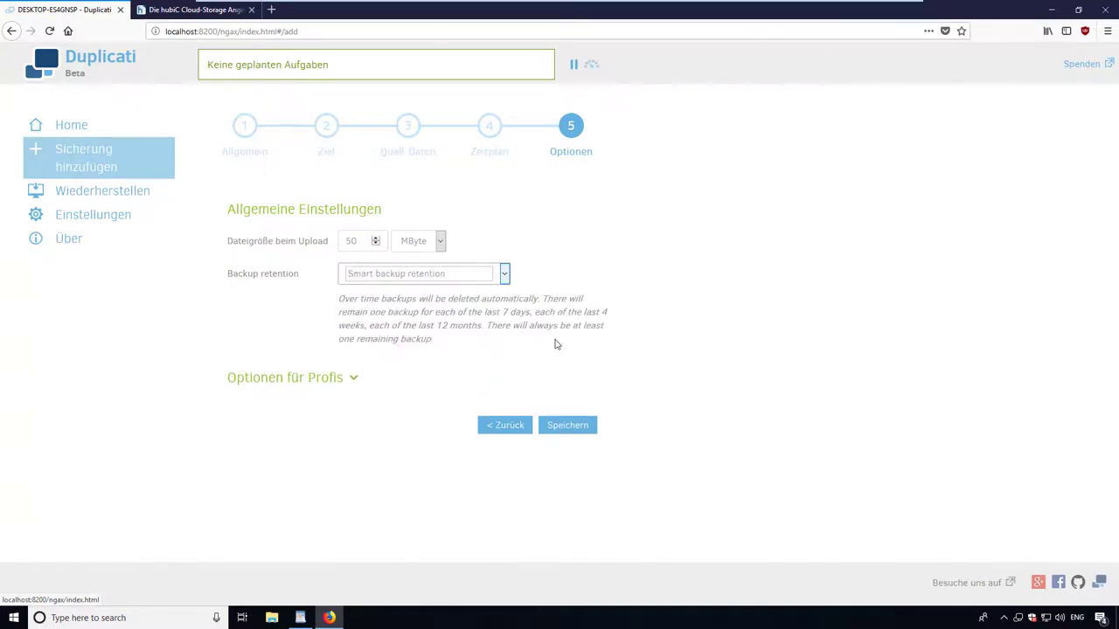
left_click(495, 278)
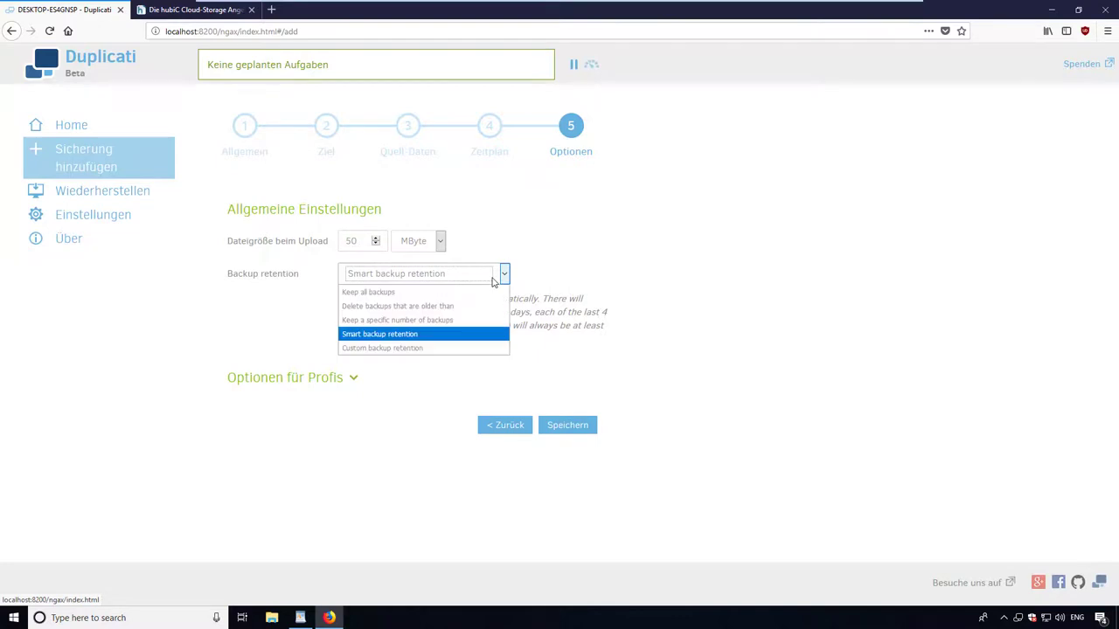
left_click(385, 291)
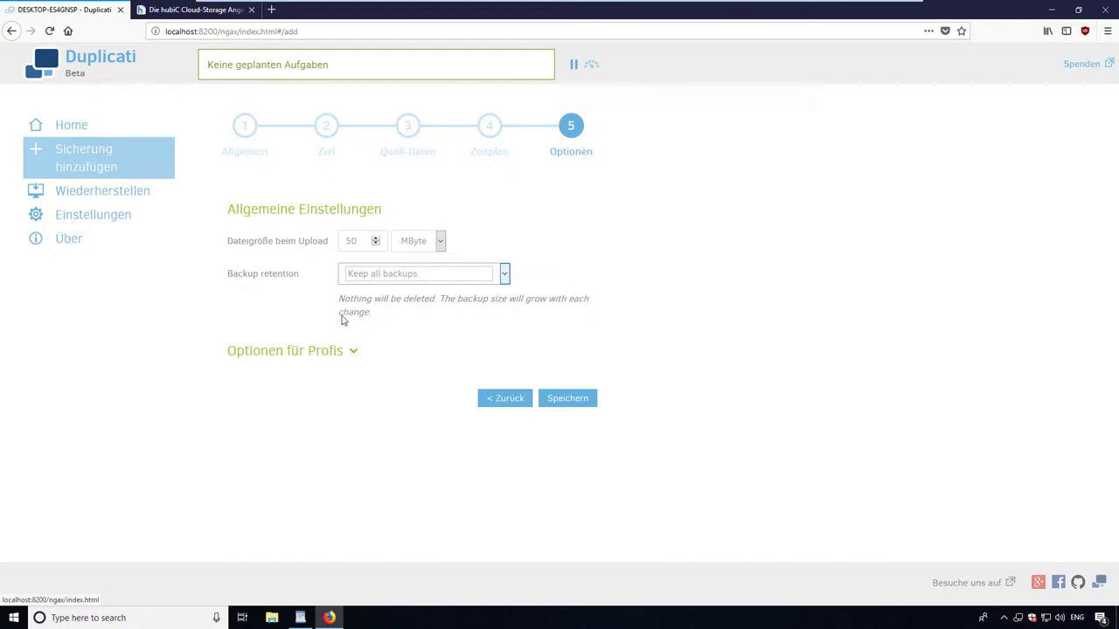
left_click(576, 399)
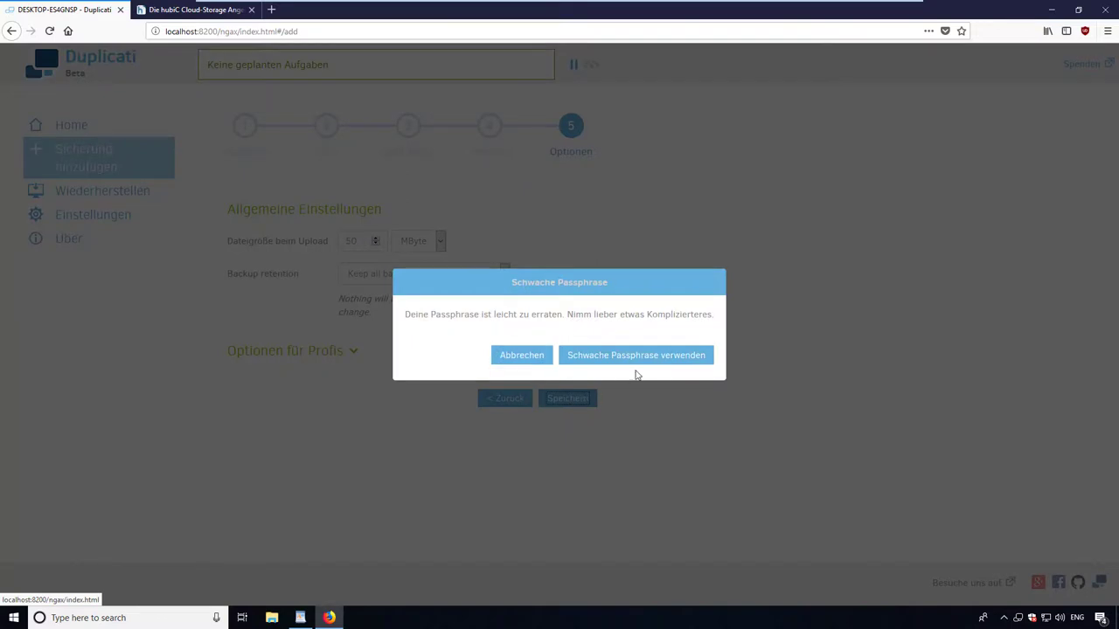
left_click(636, 357)
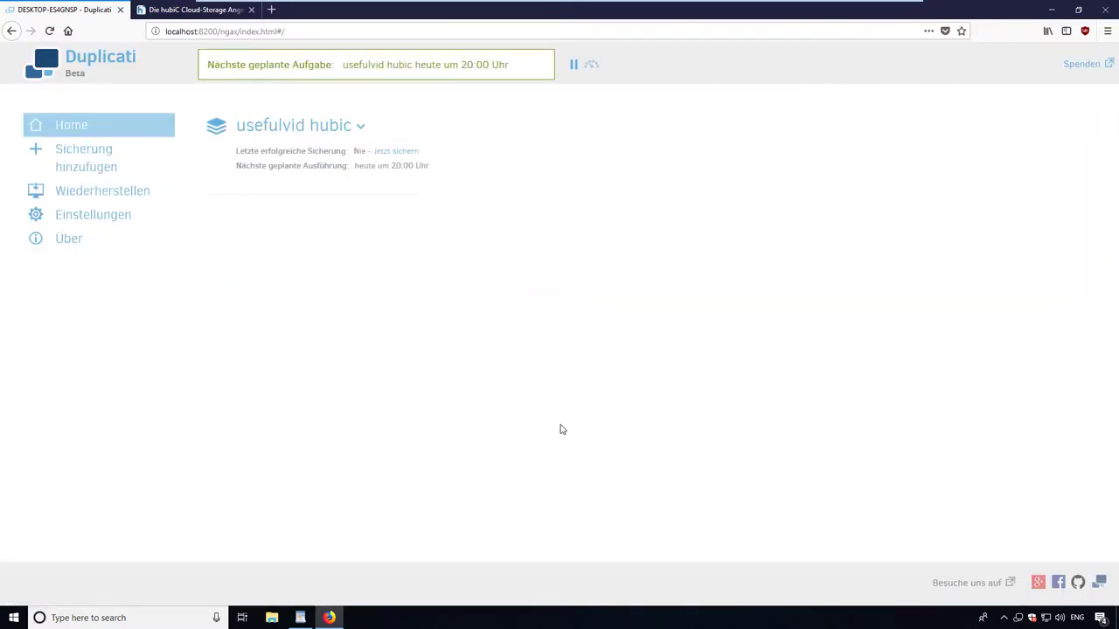
Run the backup now and open hubiC's duplicati folder to view the uploaded .aes files.
left_click(395, 154)
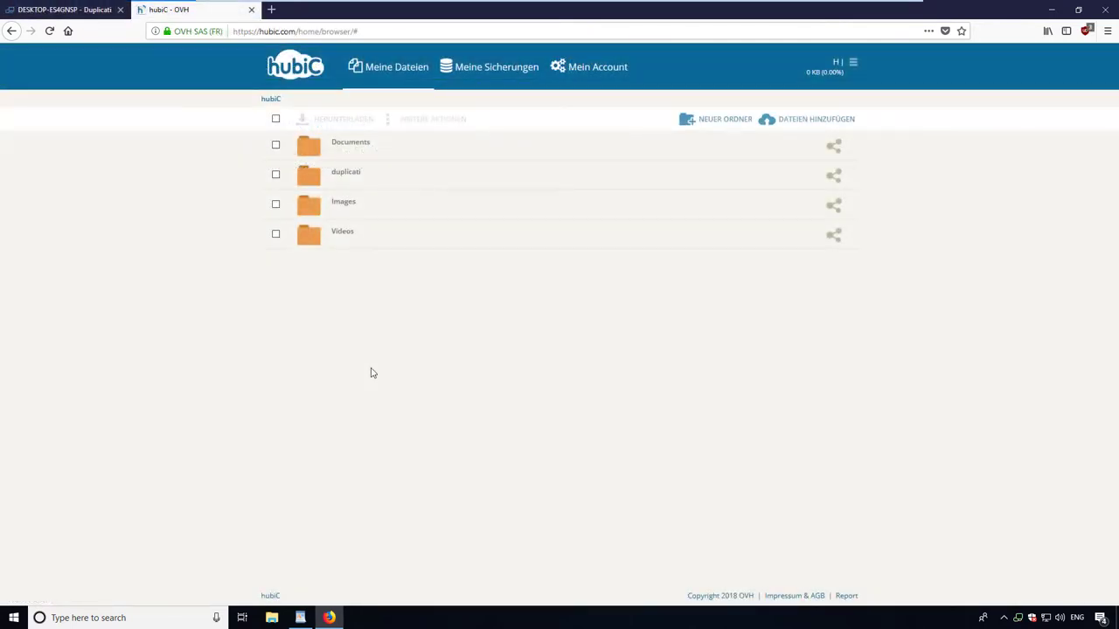
left_click(382, 173)
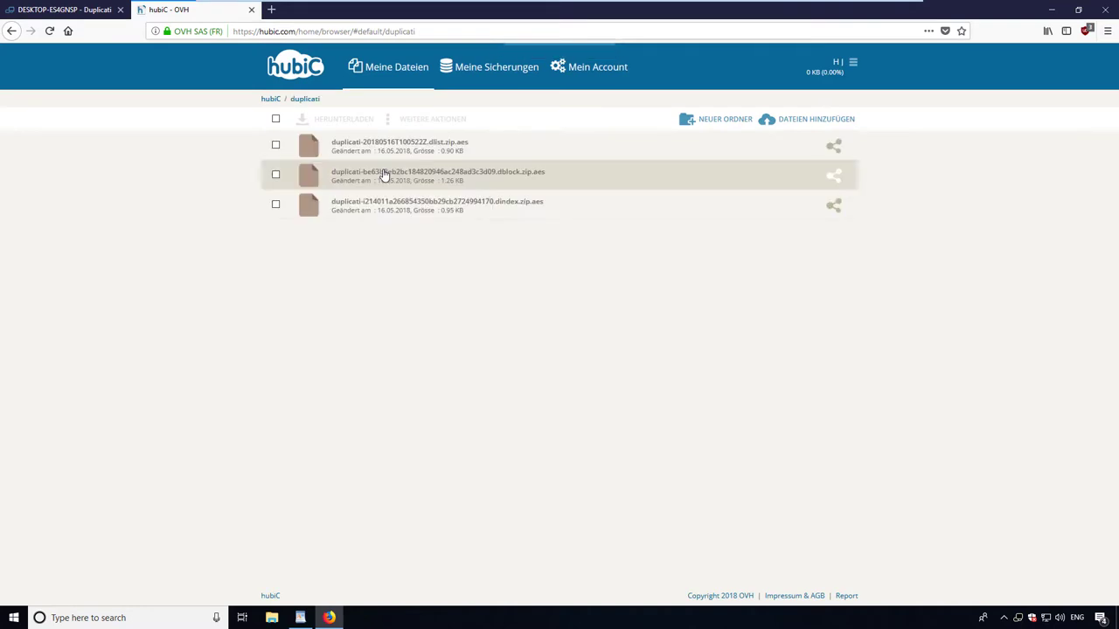